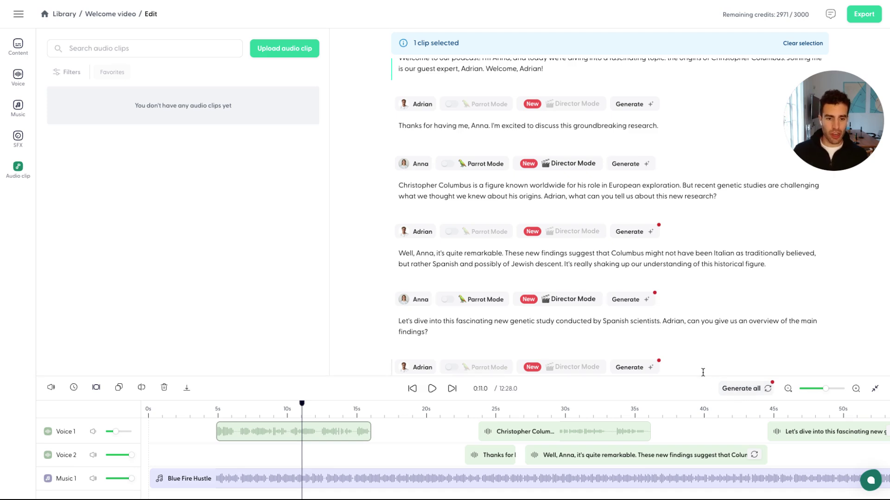
# Scroll through the script and zoom the timeline out and back in.
pyautogui.scroll(1, 630, 149)
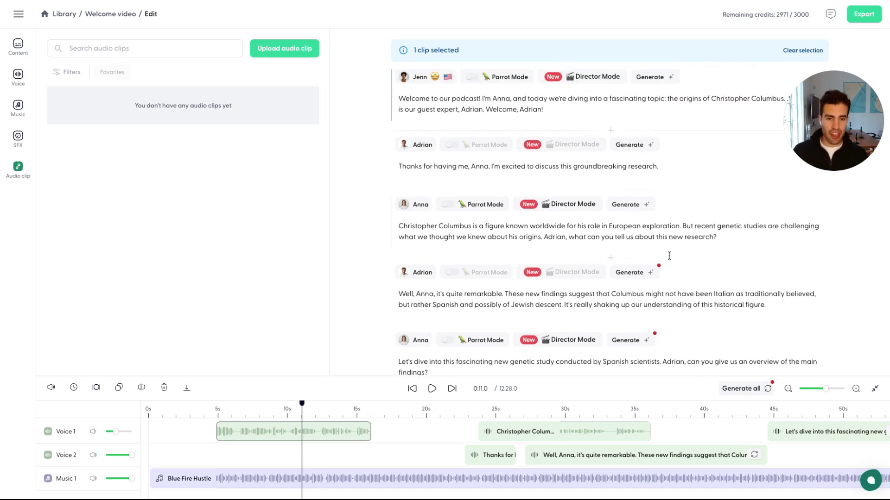
pyautogui.scroll(-3, 657, 278)
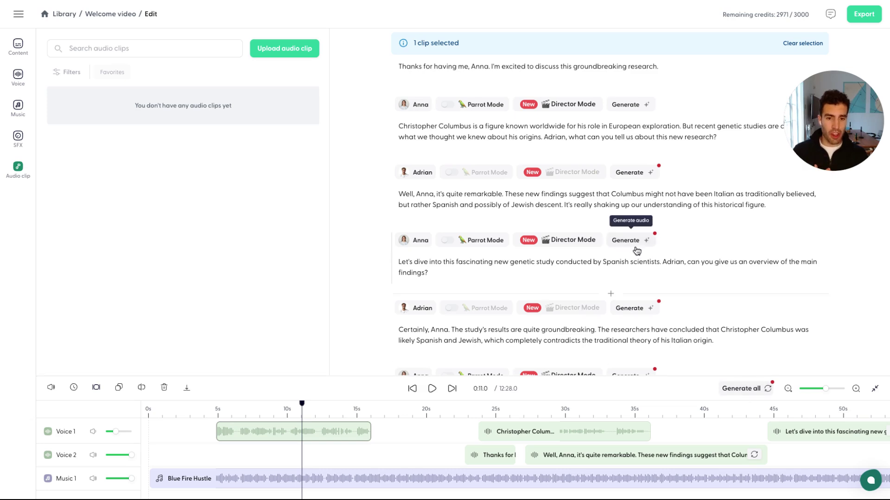
pyautogui.scroll(-1, 637, 313)
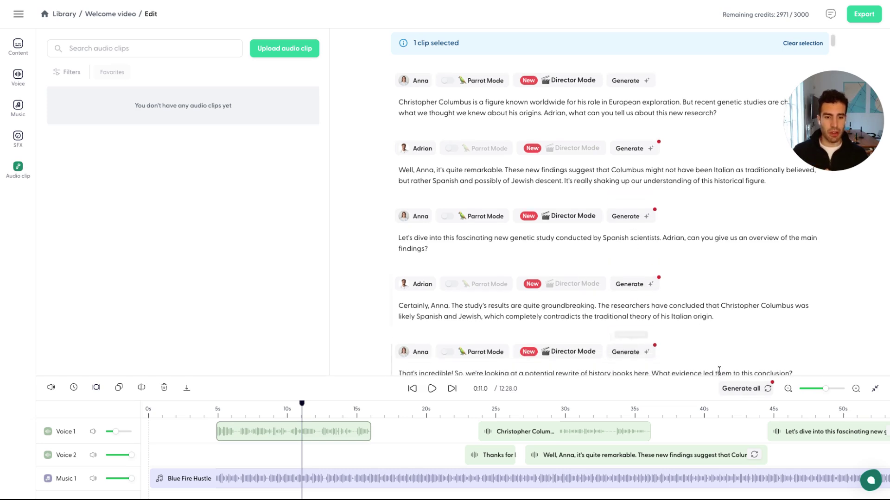
pyautogui.scroll(5, 710, 202)
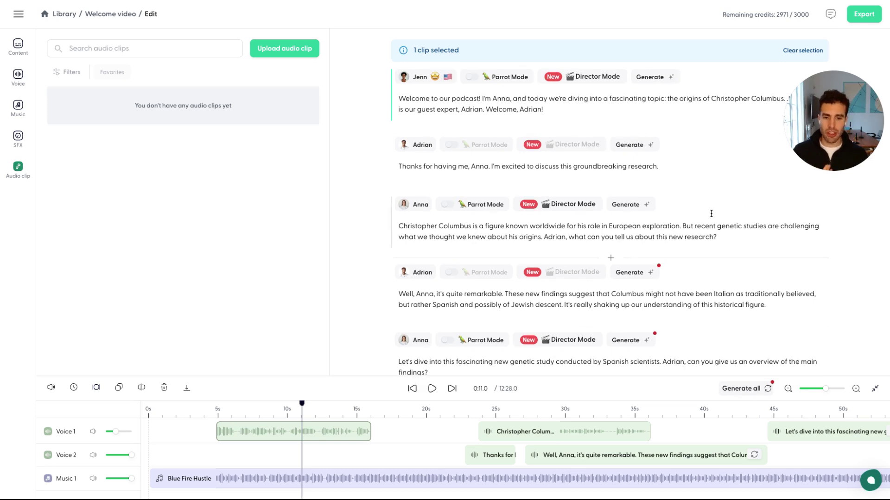
pyautogui.click(787, 388)
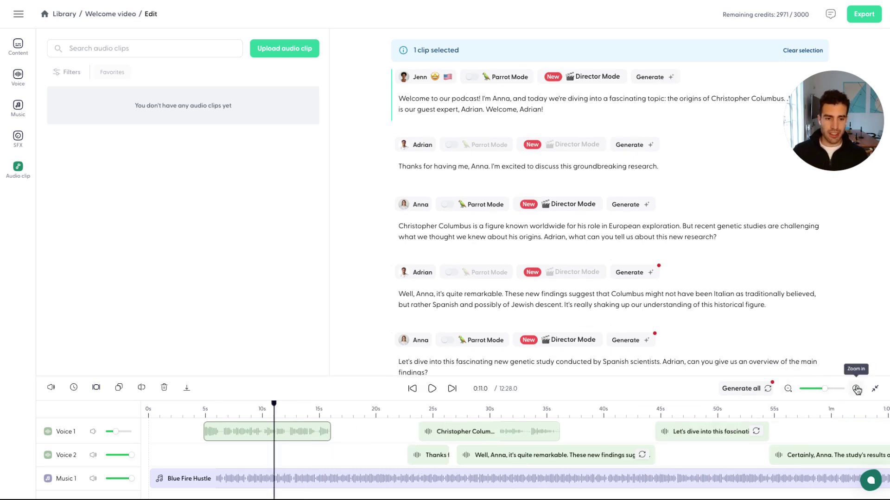
pyautogui.click(856, 390)
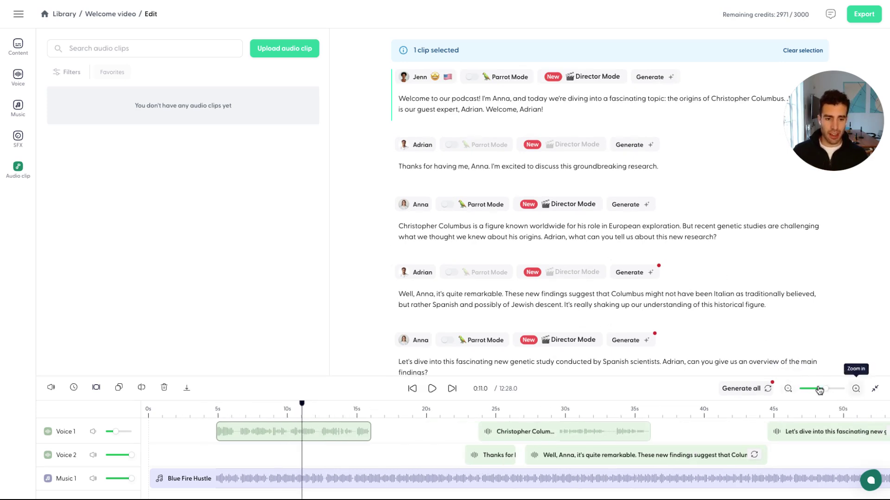
# Close the audio clip library and restore the full timeline below the script.
pyautogui.click(875, 390)
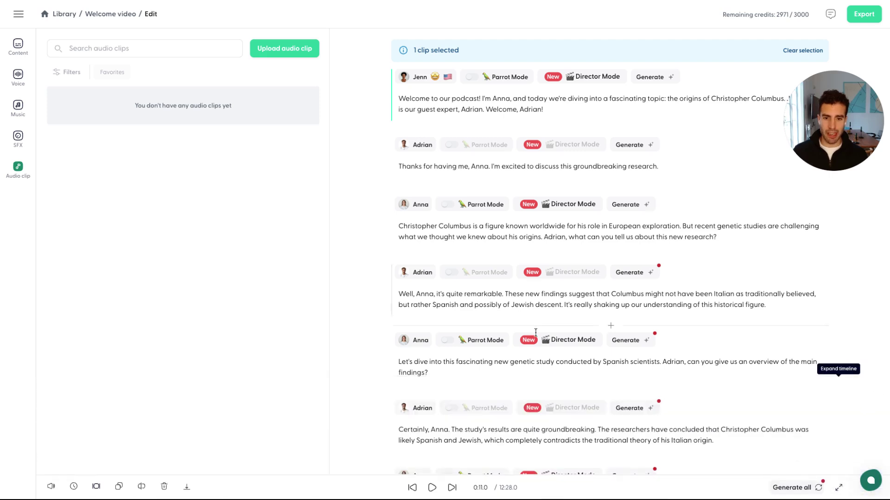
pyautogui.click(22, 163)
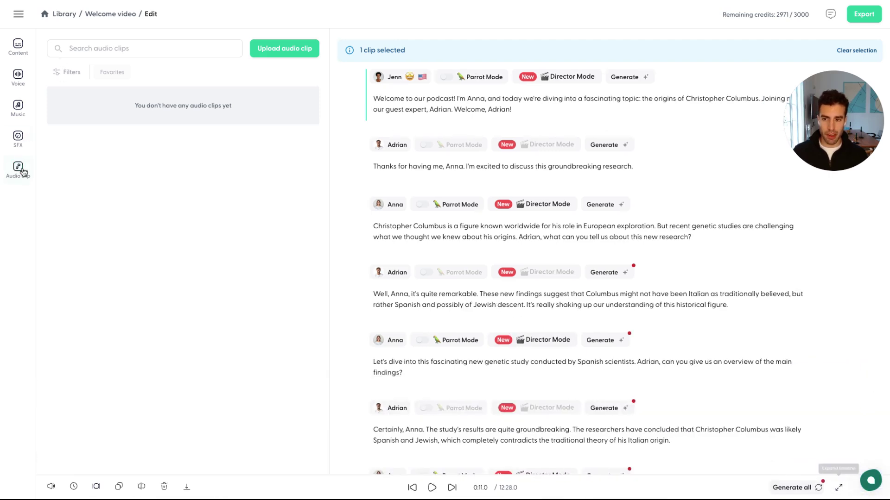
pyautogui.click(838, 488)
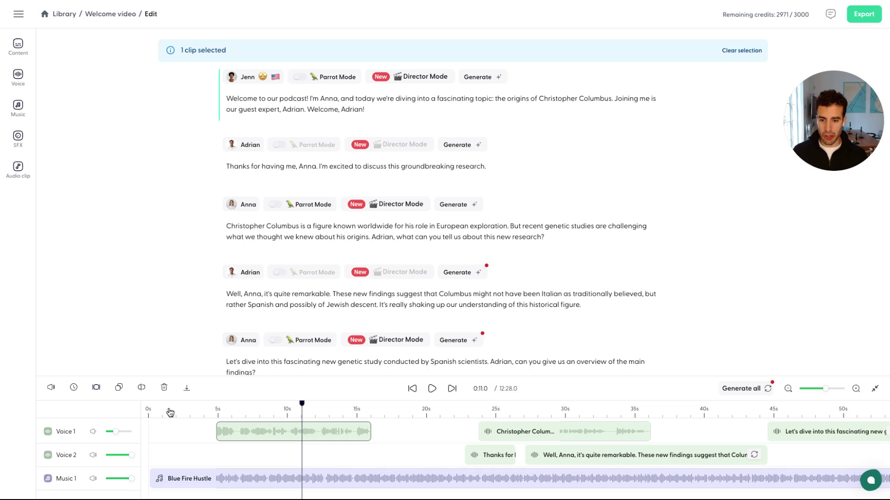
# Delete the Voice 2 'Thanks for having me' clip and select the Blue Fire Hustle music clip.
pyautogui.click(492, 456)
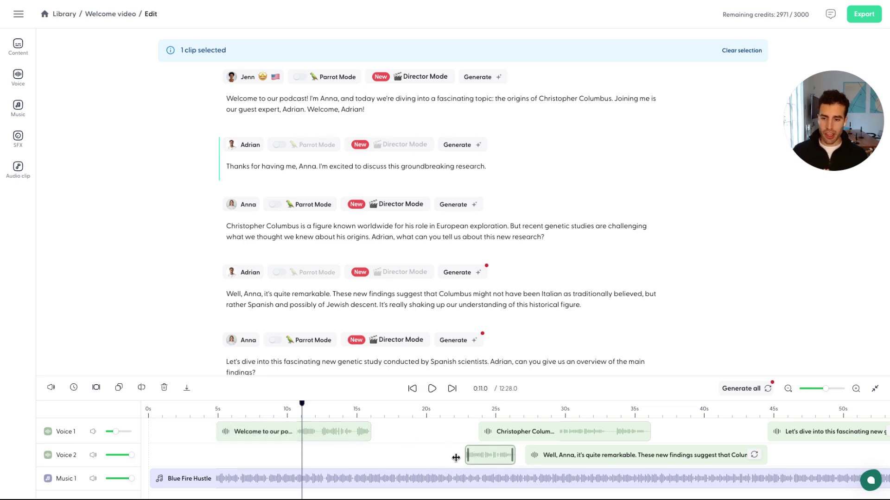
pyautogui.click(164, 394)
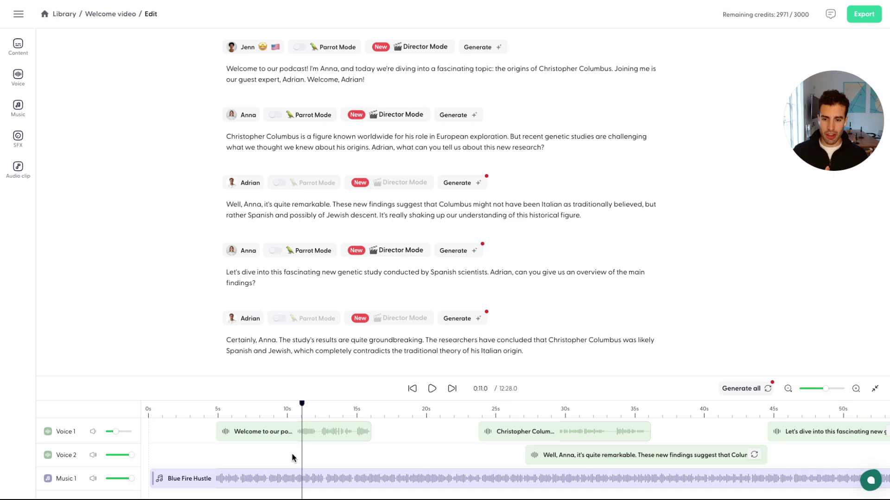
pyautogui.click(268, 435)
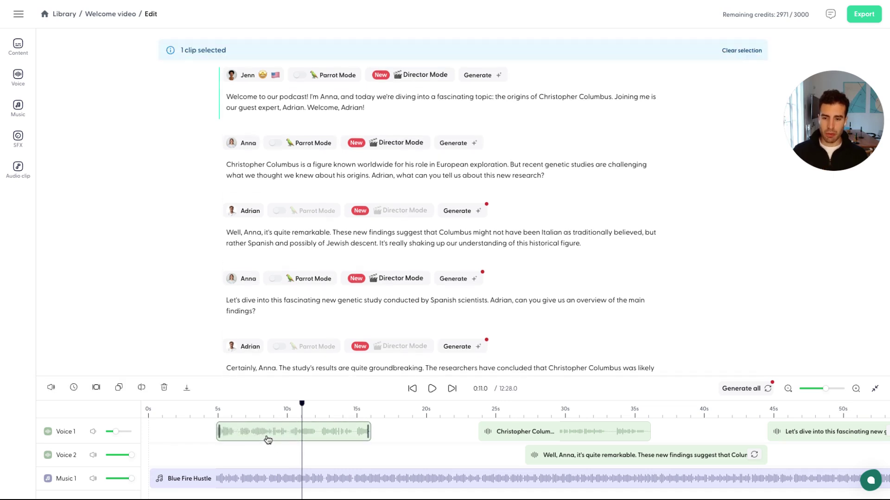
pyautogui.click(188, 482)
# Set the Blue Fire Hustle music to 15% volume with a fade-in of about 1.1 seconds.
pyautogui.click(53, 391)
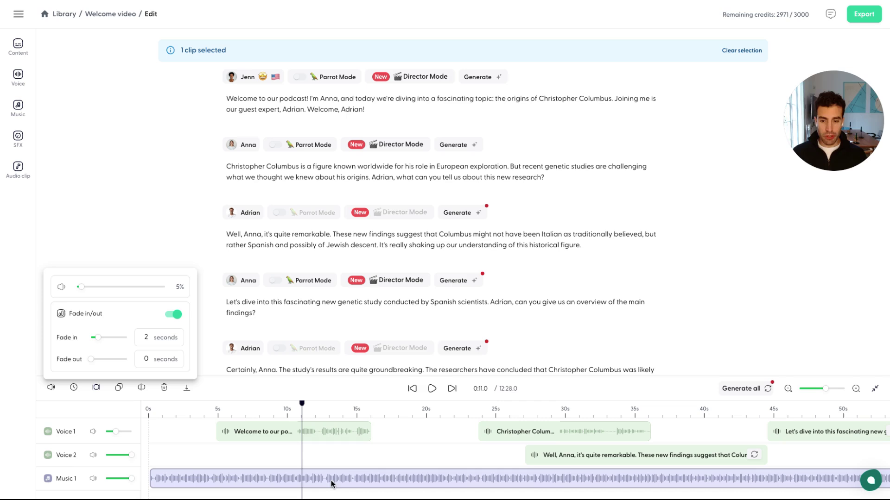
pyautogui.moveTo(84, 290)
pyautogui.mouseDown()
pyautogui.moveTo(146, 292)
pyautogui.moveTo(91, 292)
pyautogui.mouseUp()
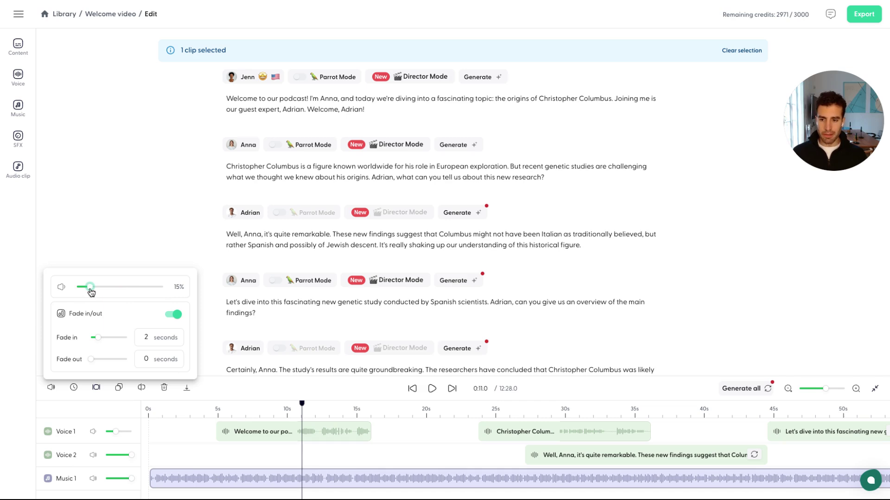
pyautogui.click(173, 315)
pyautogui.click(172, 317)
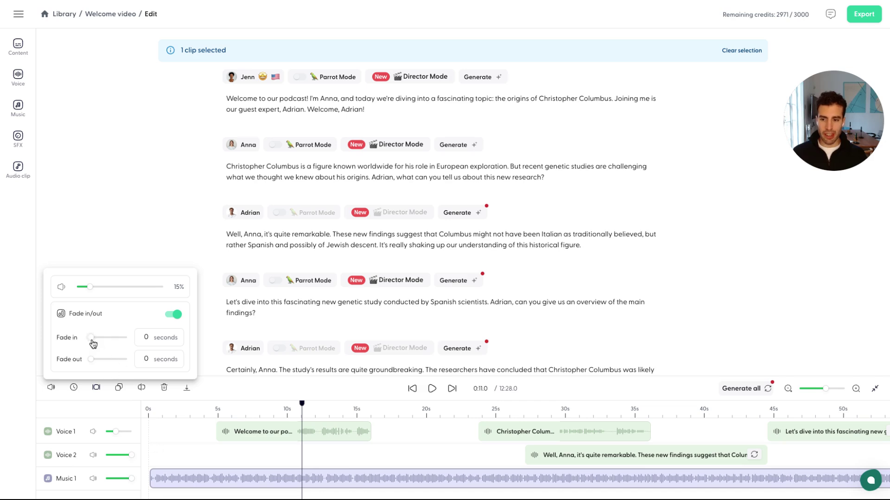
pyautogui.moveTo(92, 342); pyautogui.dragTo(79, 344)
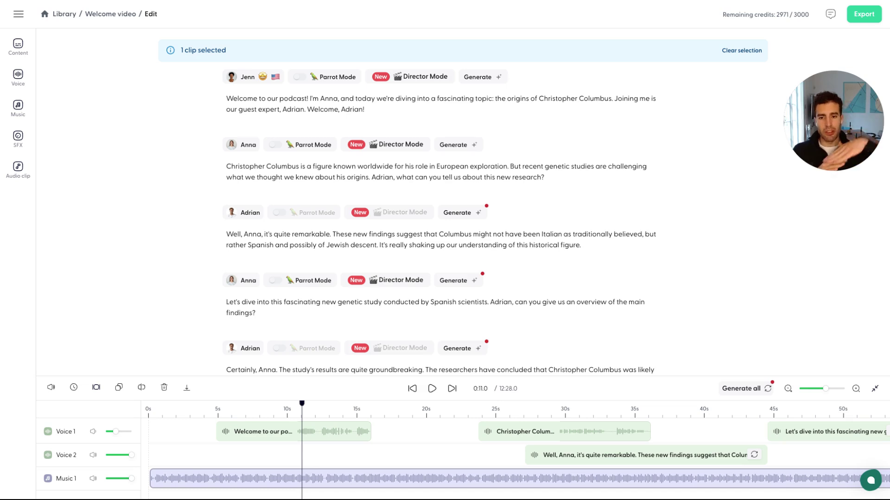
# Split the Blue Fire Hustle music clip at the 0:05.8 mark.
pyautogui.click(229, 415)
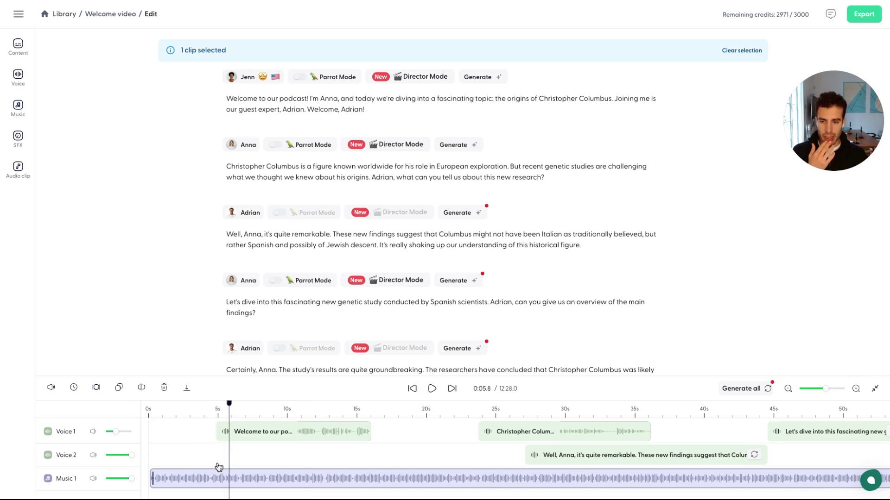
pyautogui.click(231, 438)
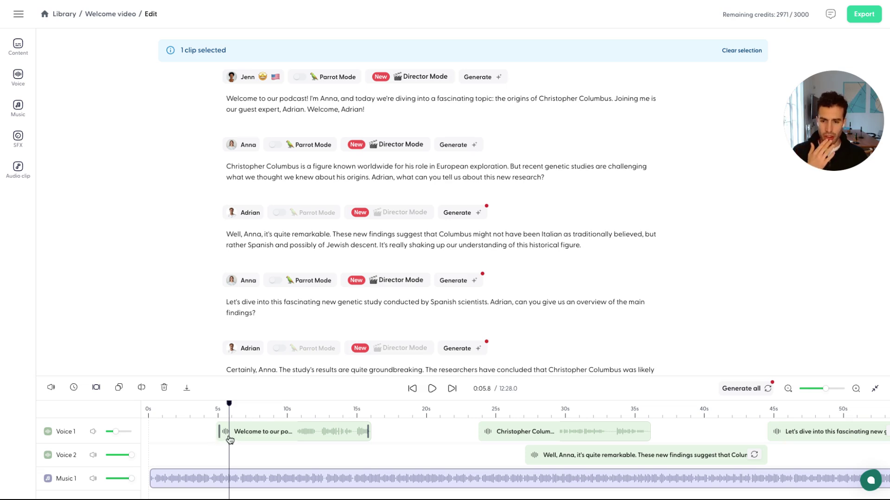
pyautogui.click(140, 390)
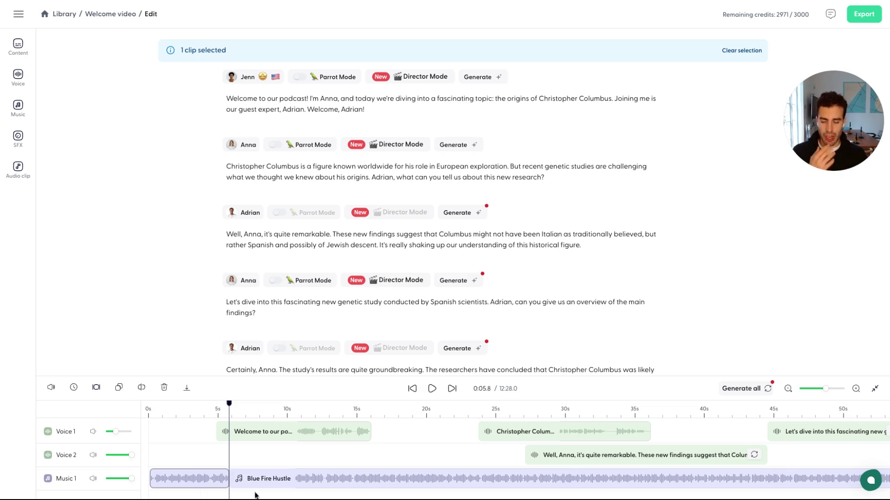
# Give the opening music piece 40% volume and a 2-second fade-out.
pyautogui.click(51, 388)
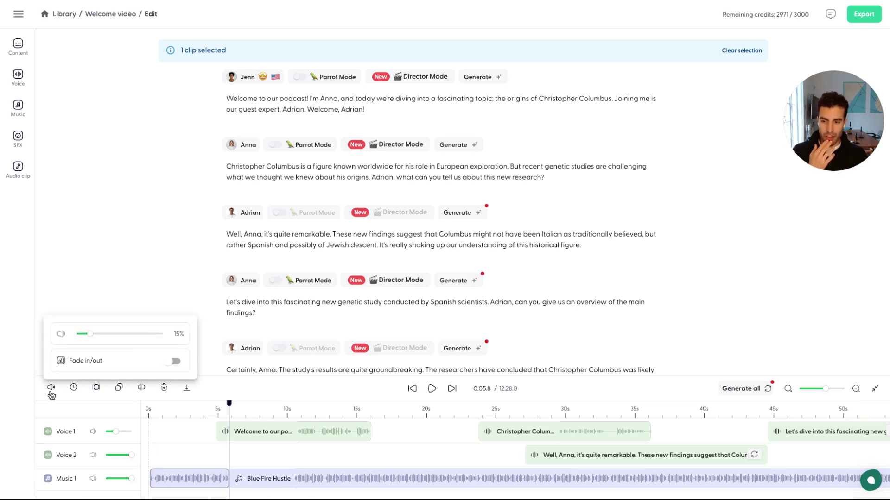
pyautogui.moveTo(90, 334); pyautogui.dragTo(112, 339)
pyautogui.click(171, 362)
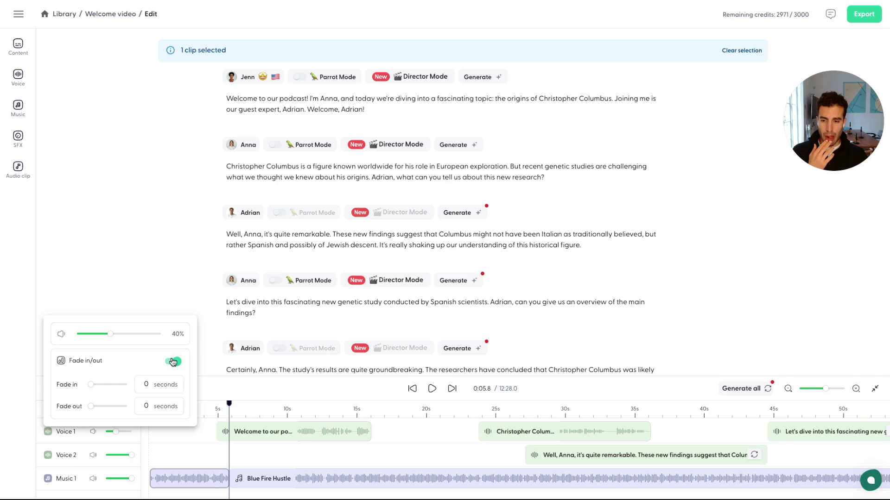
pyautogui.moveTo(91, 408); pyautogui.dragTo(98, 411)
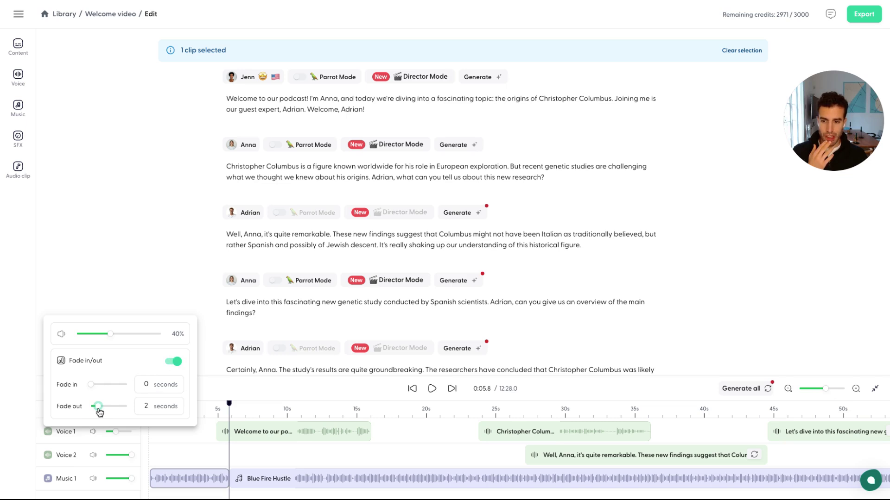
# Turn the longer remaining music clip down to about 3% volume.
pyautogui.click(250, 480)
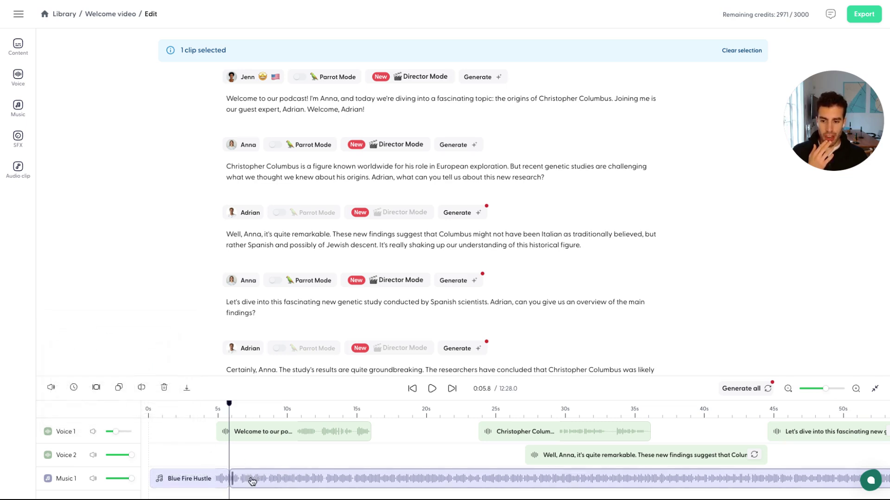
pyautogui.moveTo(51, 388)
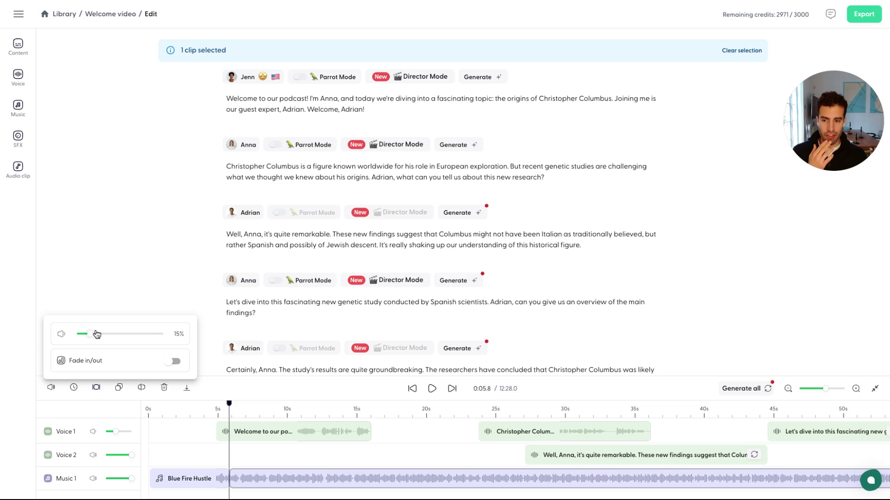
pyautogui.moveTo(95, 336); pyautogui.dragTo(81, 336)
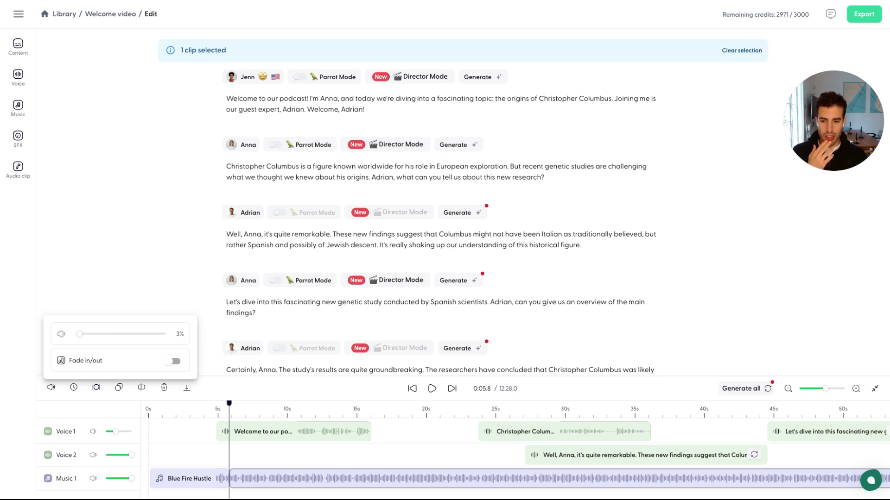
# Split the music at 15.5 seconds and raise the later piece to 40% volume.
pyautogui.click(366, 415)
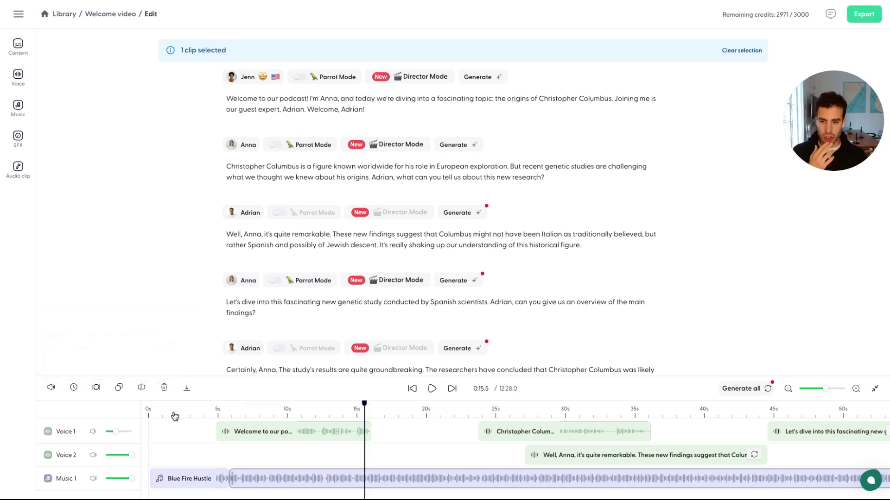
pyautogui.click(141, 387)
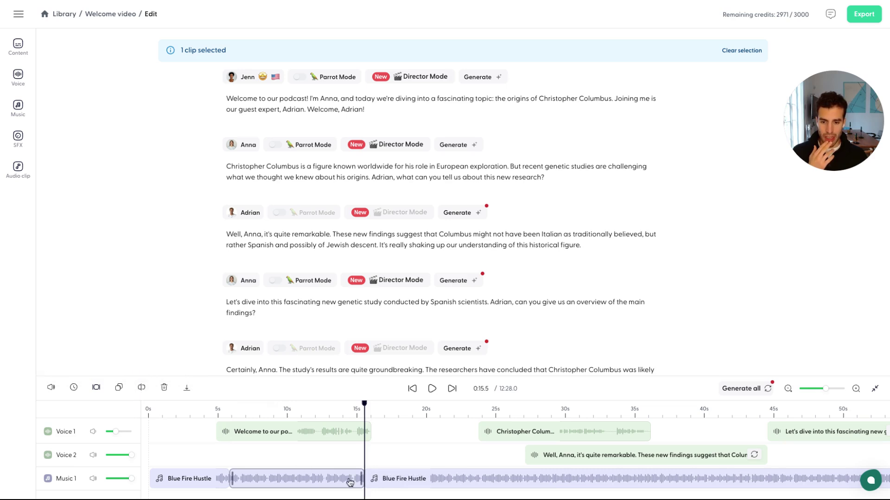
pyautogui.click(400, 481)
pyautogui.click(51, 388)
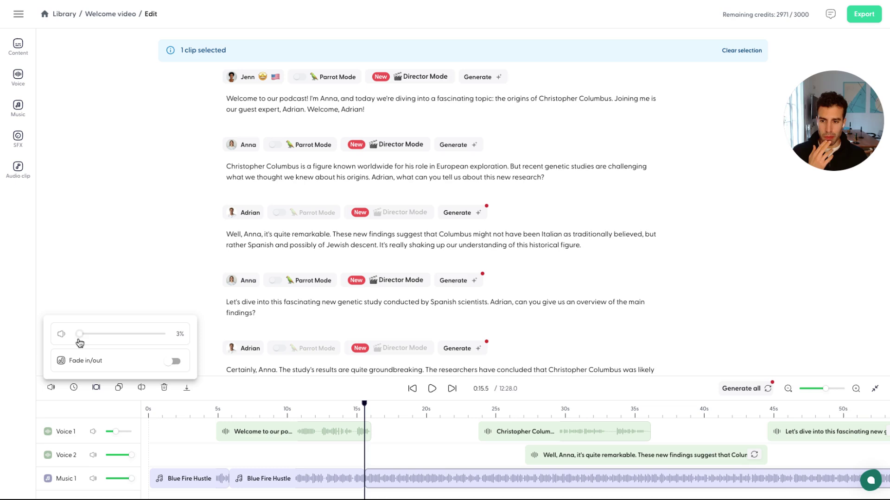
pyautogui.moveTo(77, 337); pyautogui.dragTo(112, 341)
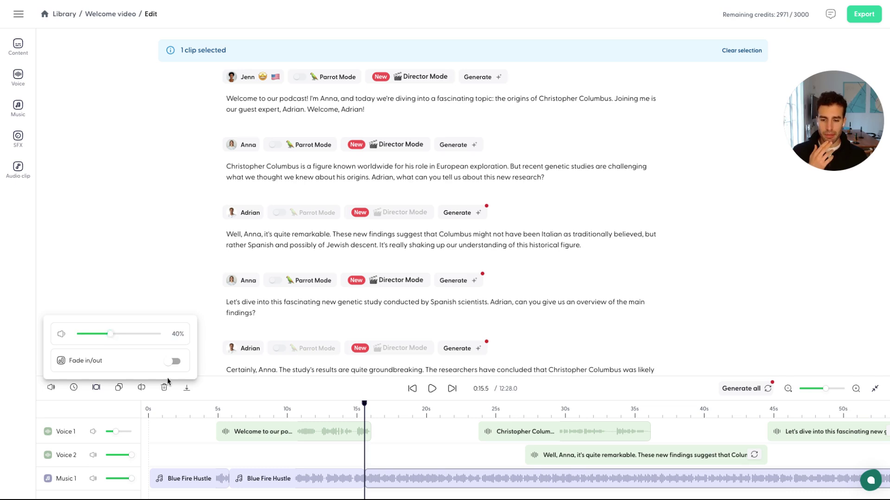
# Check the earlier piece's volume, then give the 40% piece a fade-in of about 2 seconds.
pyautogui.click(271, 479)
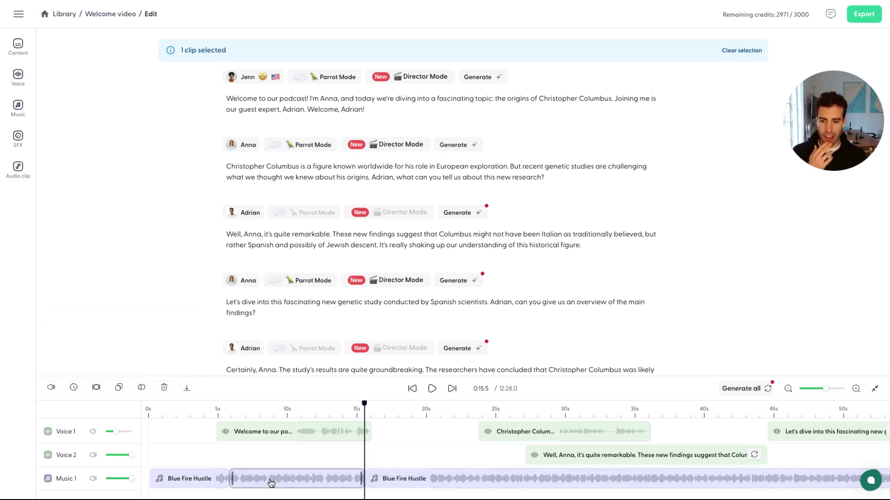
pyautogui.click(49, 391)
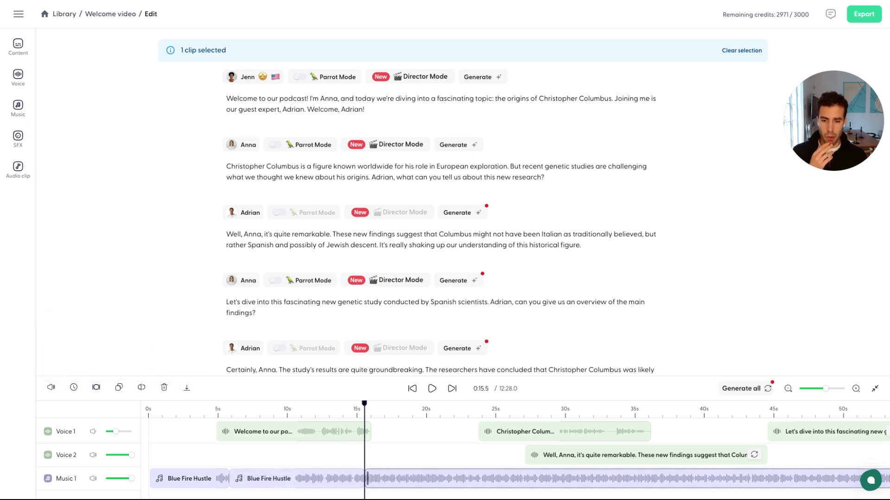
pyautogui.click(368, 479)
pyautogui.click(51, 389)
pyautogui.click(171, 362)
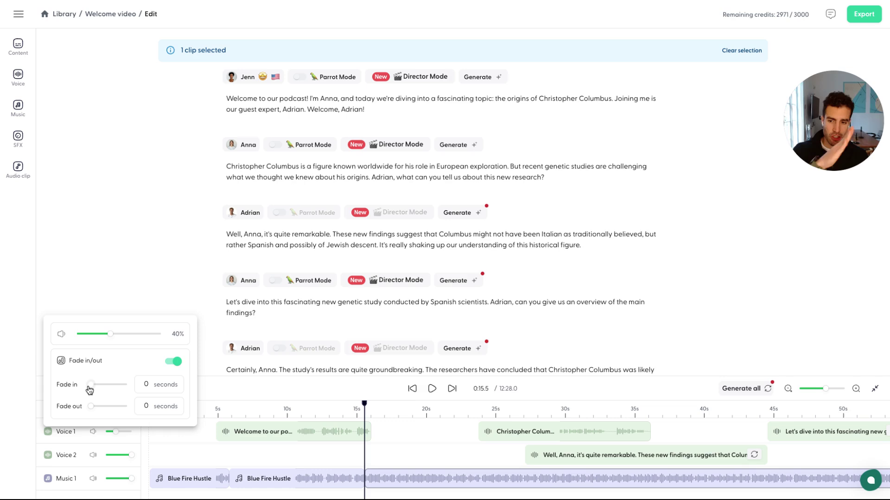
pyautogui.moveTo(91, 388); pyautogui.dragTo(99, 388)
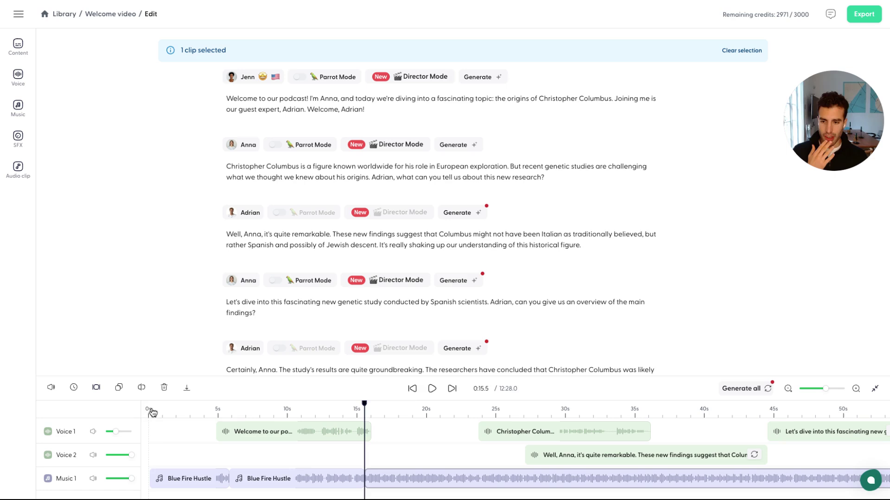
# Play the timeline from the start while turning down the Voice 1 track volume.
pyautogui.click(148, 413)
pyautogui.press('space')
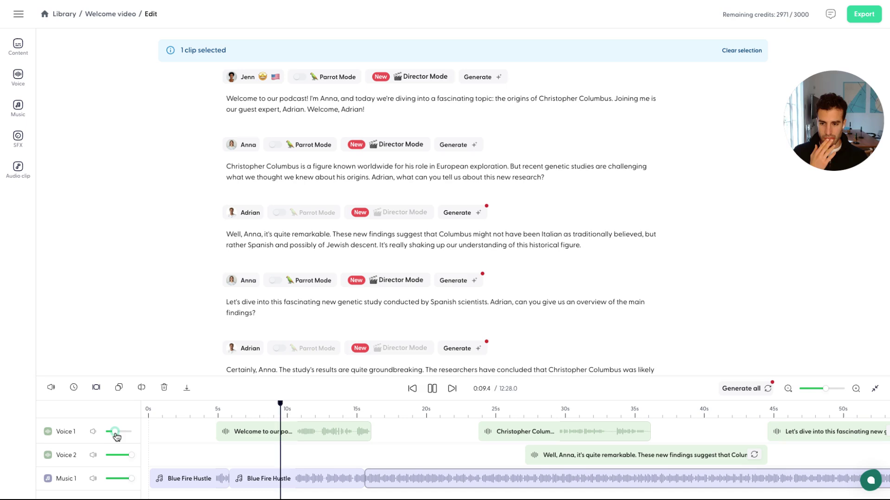
pyautogui.moveTo(116, 435); pyautogui.dragTo(109, 438)
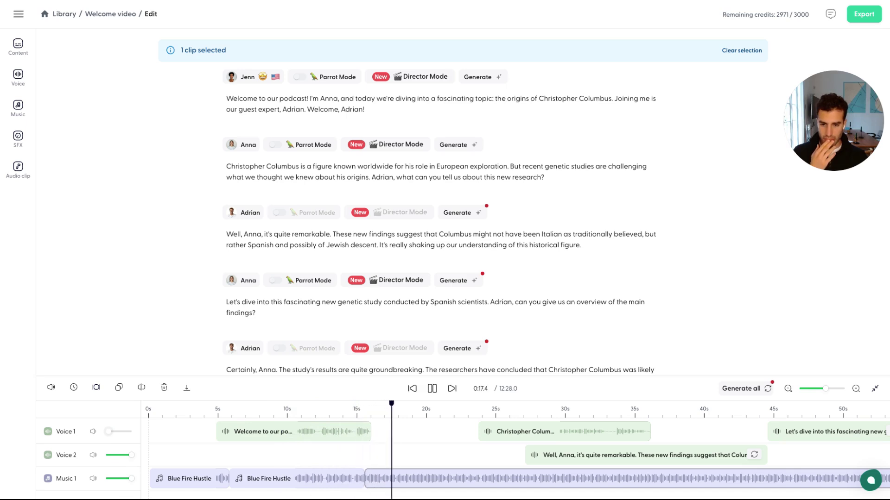
pyautogui.click(432, 388)
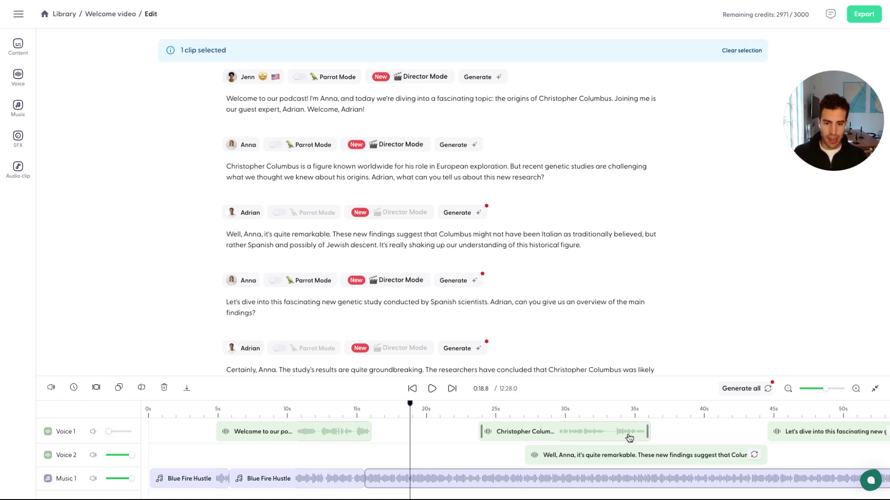
# Set the Voice 1 track volume to a low level and select the intro voice clip.
pyautogui.hscroll(10, 735, 436)
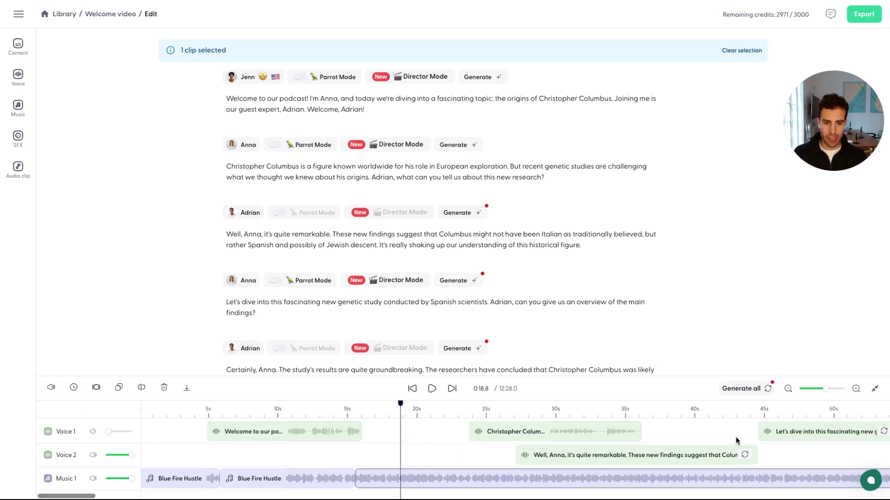
pyautogui.hscroll(-10, 735, 437)
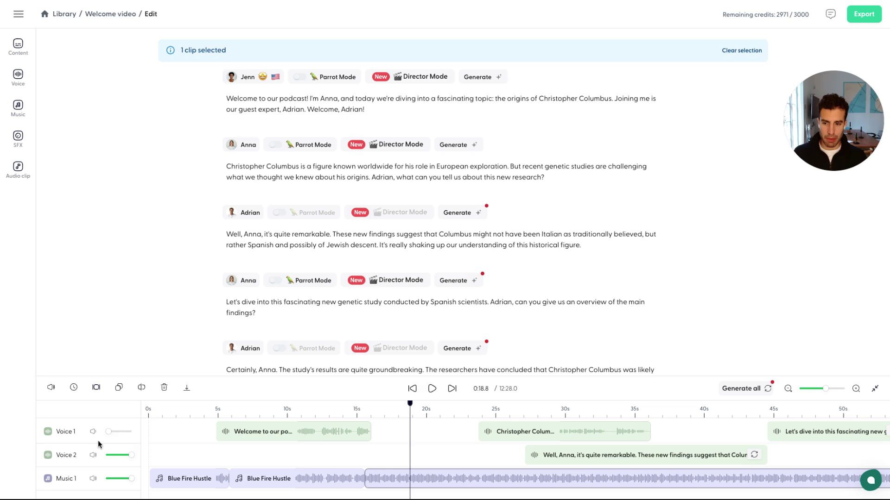
pyautogui.moveTo(109, 432)
pyautogui.mouseDown()
pyautogui.moveTo(133, 433)
pyautogui.moveTo(110, 435)
pyautogui.mouseUp()
pyautogui.click(116, 432)
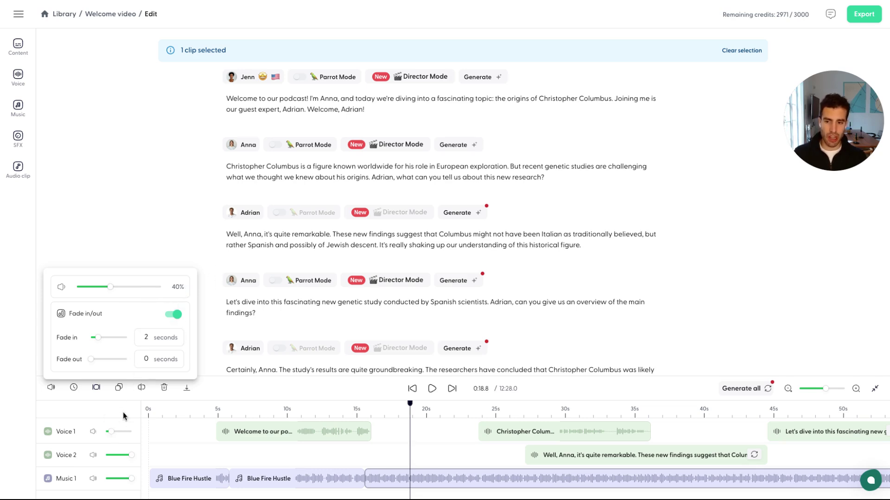
pyautogui.click(111, 434)
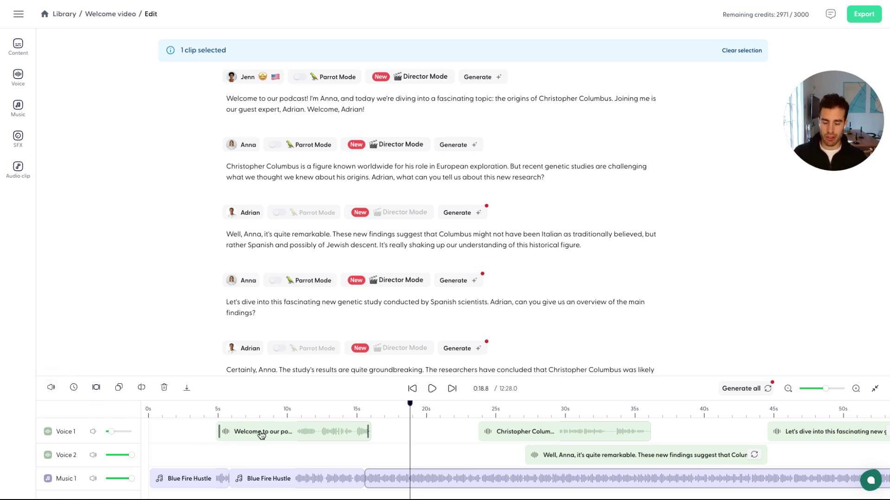
pyautogui.click(92, 433)
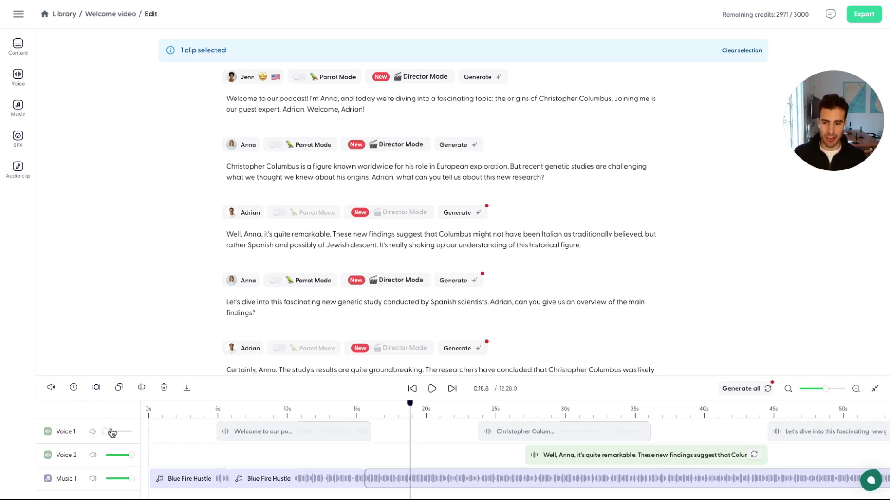
pyautogui.click(93, 432)
pyautogui.moveTo(137, 437); pyautogui.dragTo(114, 433)
pyautogui.click(266, 435)
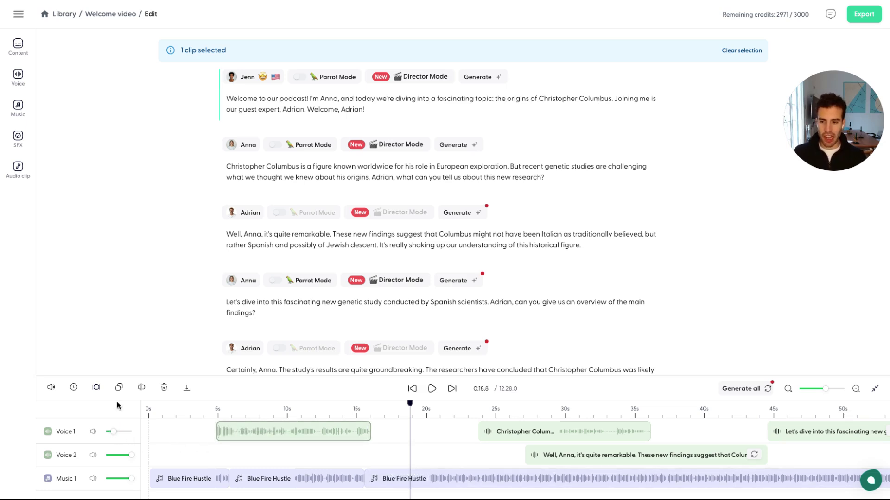
# Speed the intro voice clip up to 1.4x and mute the Voice 2 and Music 1 tracks.
pyautogui.click(75, 390)
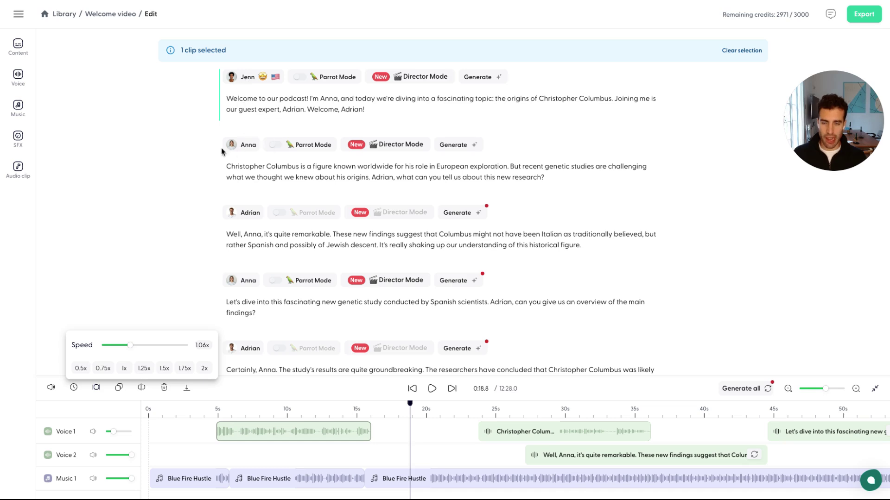
pyautogui.click(332, 103)
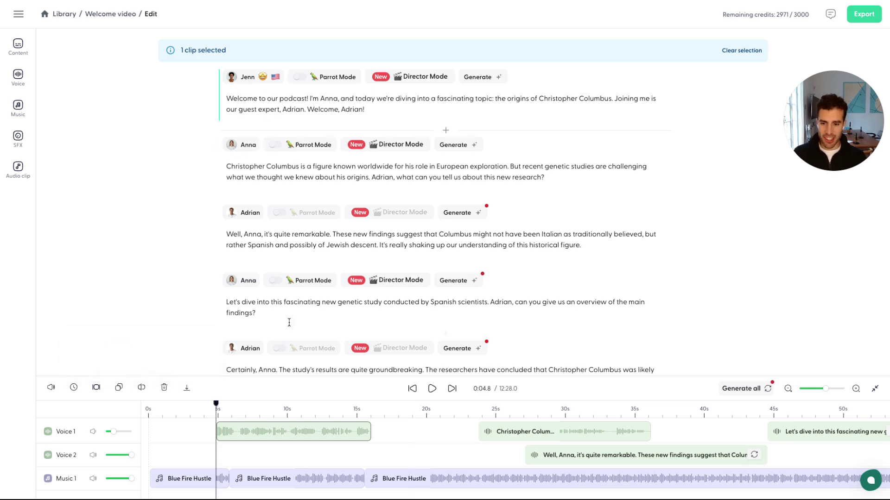
pyautogui.click(73, 389)
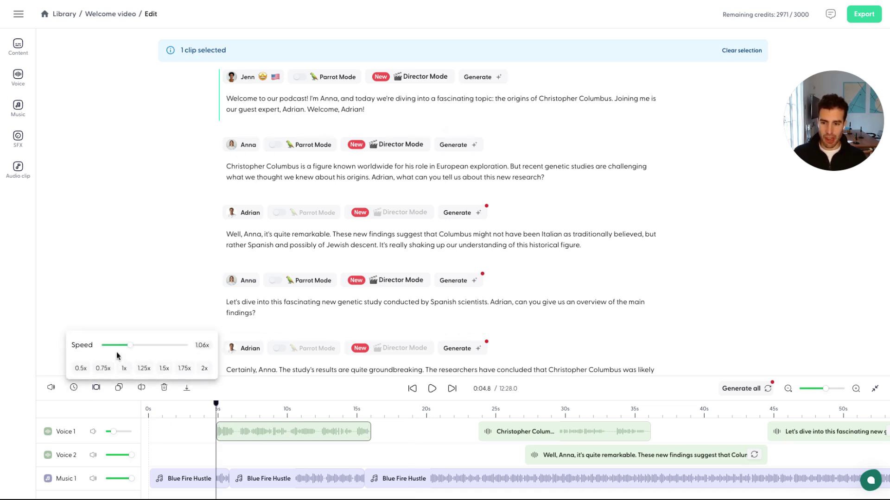
pyautogui.moveTo(133, 352); pyautogui.dragTo(141, 352)
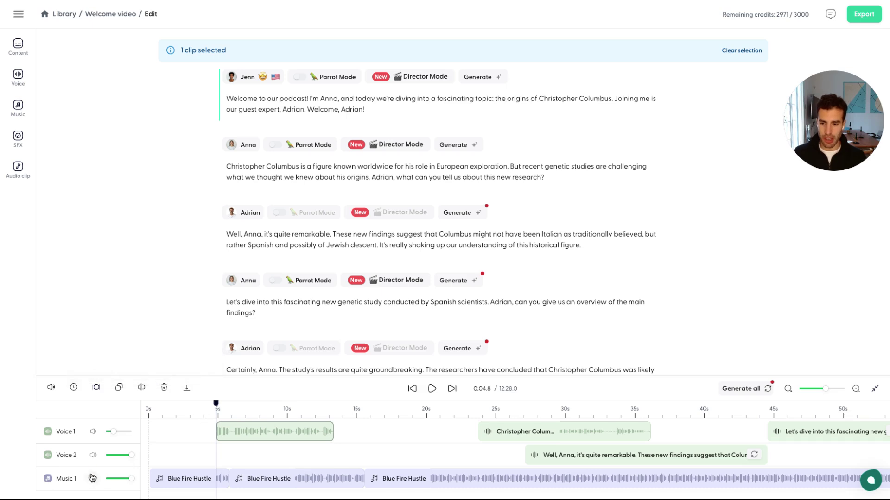
pyautogui.click(92, 455)
pyautogui.click(92, 479)
# Play the intro clip alone, then stretch its end out to about 17 seconds.
pyautogui.click(209, 413)
pyautogui.press('space')
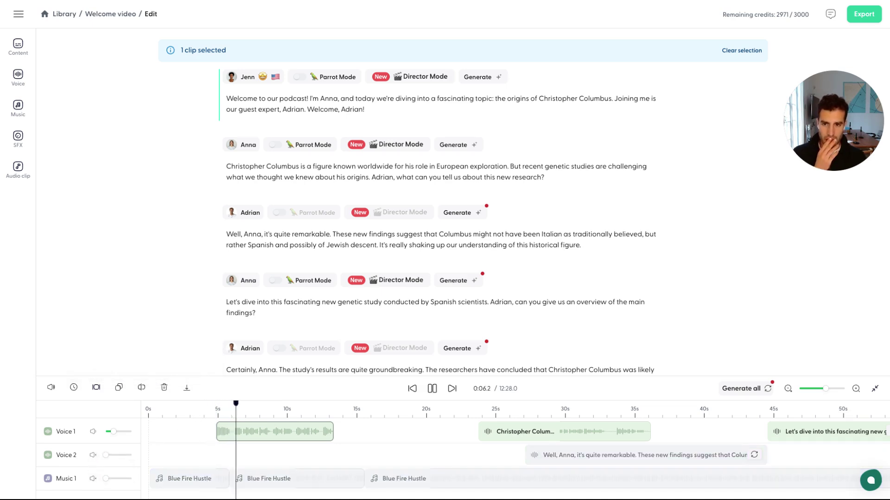
pyautogui.press('space')
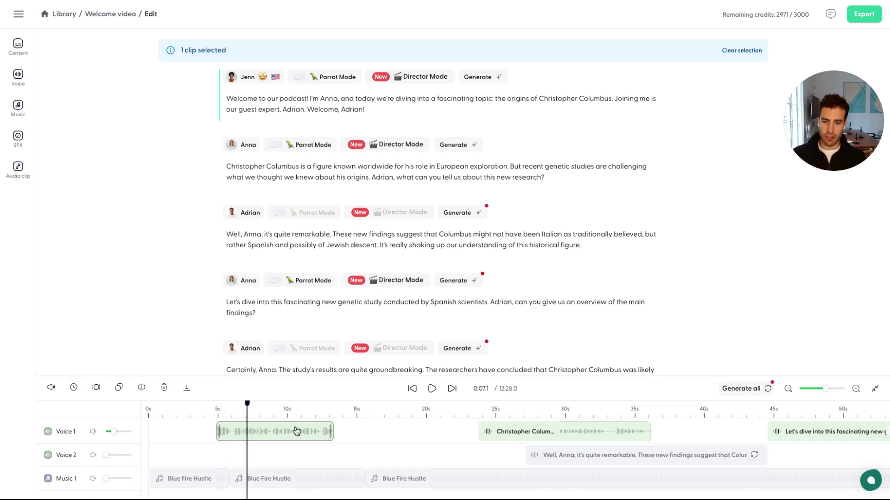
pyautogui.moveTo(299, 433)
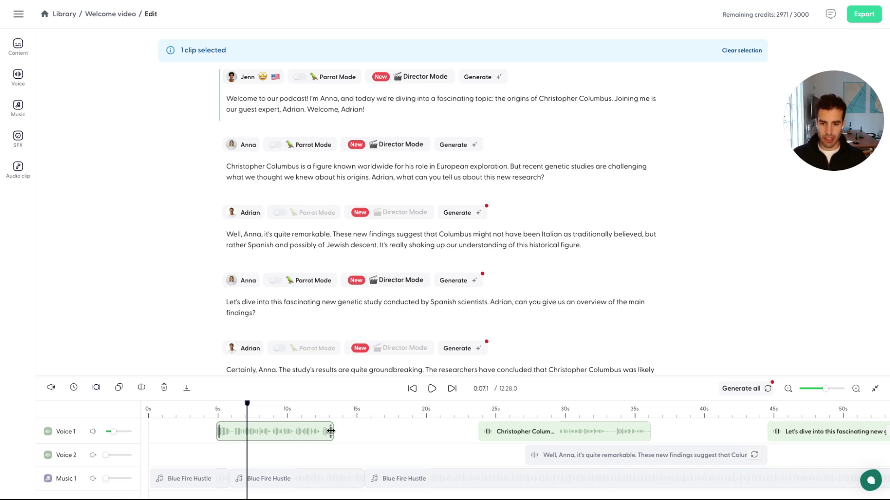
pyautogui.moveTo(331, 431); pyautogui.dragTo(384, 431)
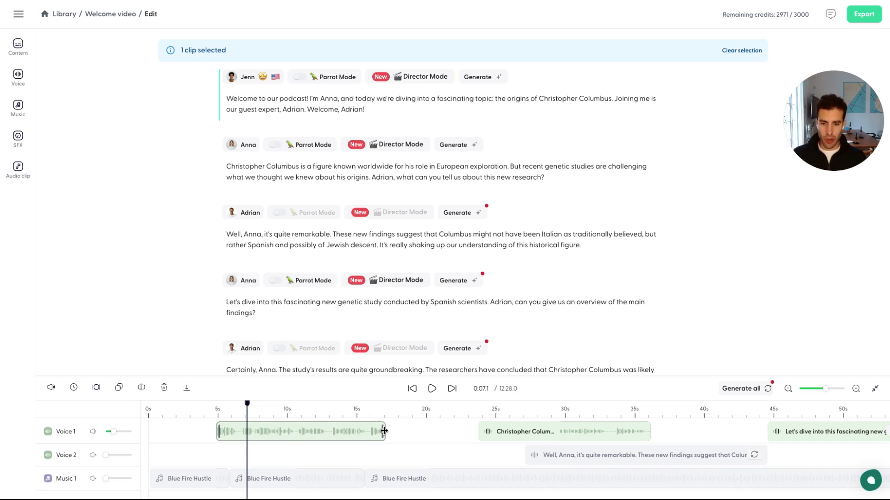
# Check the intro clip's speed and crop its end back to about 10 seconds.
pyautogui.click(75, 389)
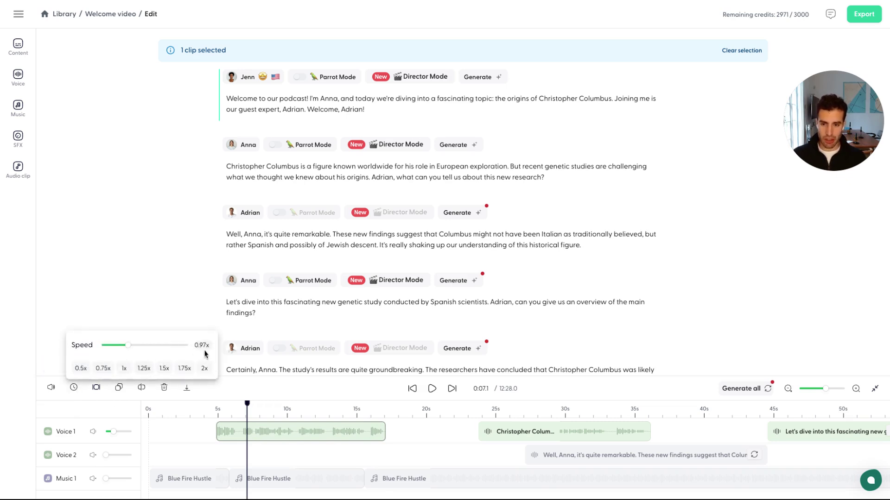
pyautogui.click(316, 388)
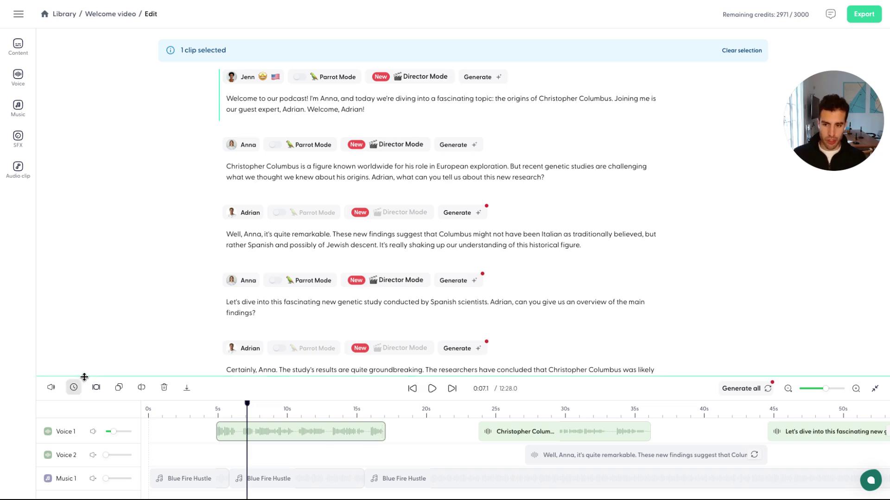
pyautogui.moveTo(383, 428)
pyautogui.mouseDown()
pyautogui.moveTo(371, 428)
pyautogui.moveTo(380, 427)
pyautogui.mouseUp()
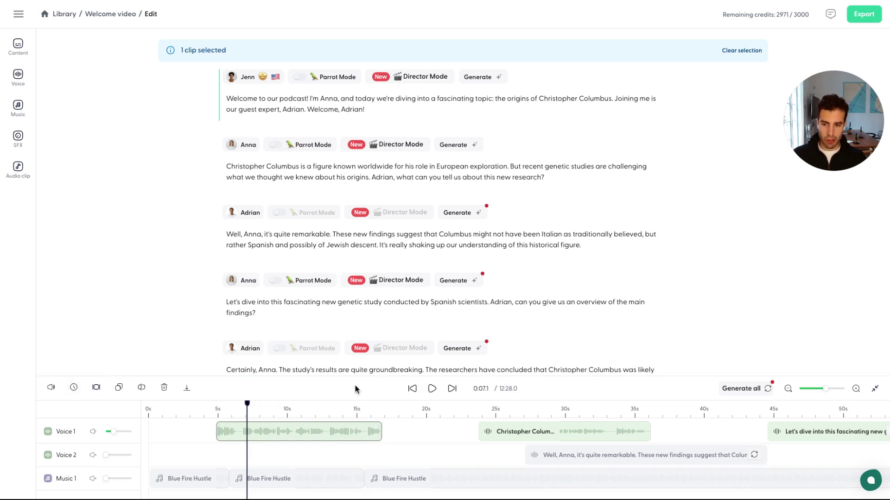
pyautogui.moveTo(380, 432); pyautogui.dragTo(291, 441)
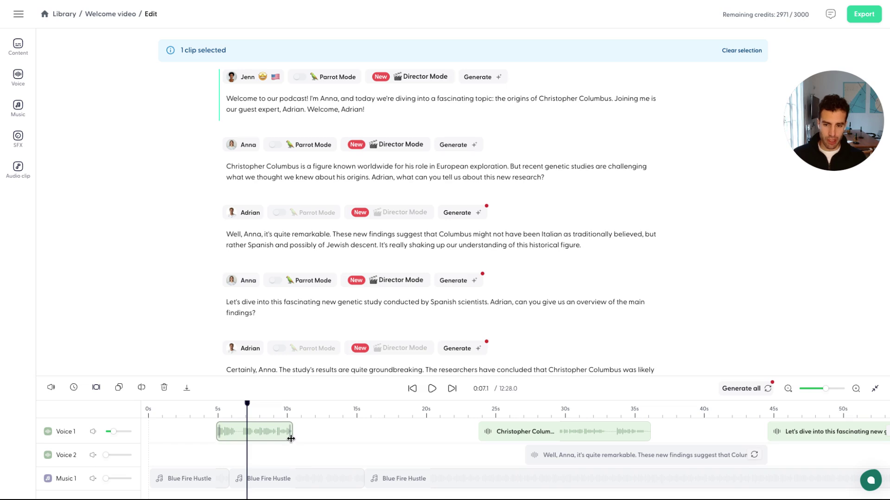
# Play back the cropped intro, then extend its end out to about 16 seconds.
pyautogui.click(213, 420)
pyautogui.press('space')
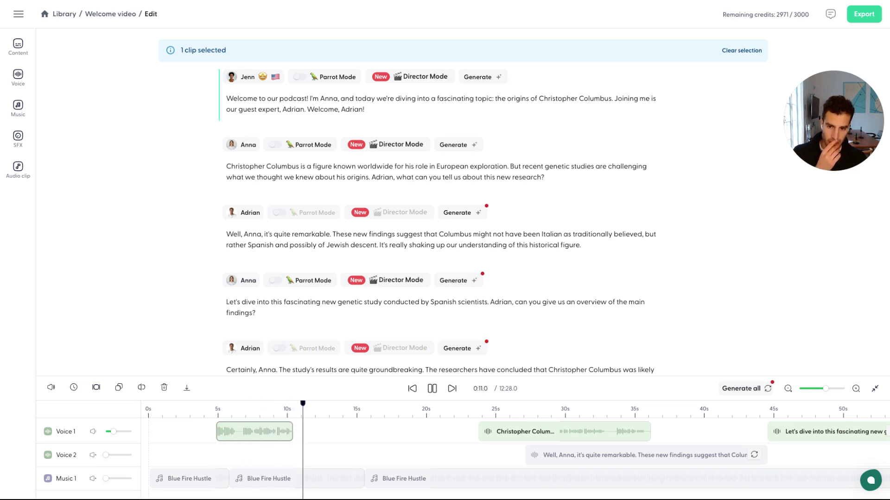
pyautogui.press('space')
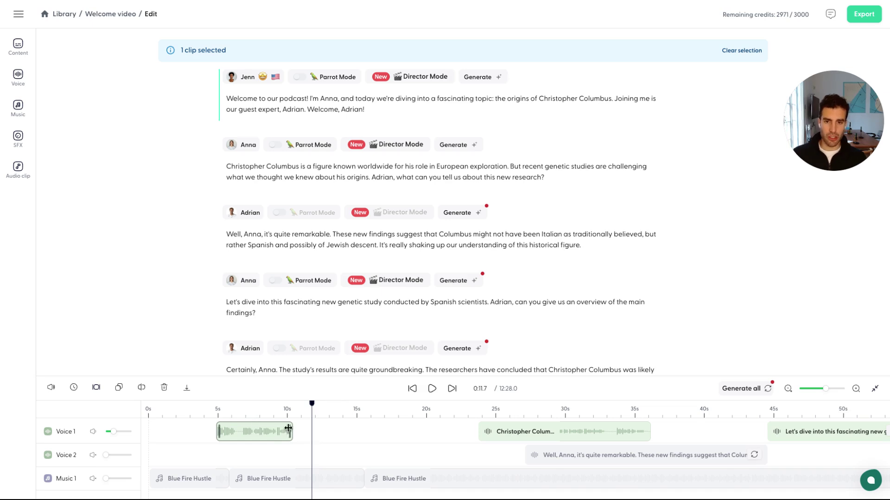
pyautogui.moveTo(496, 100); pyautogui.dragTo(514, 113)
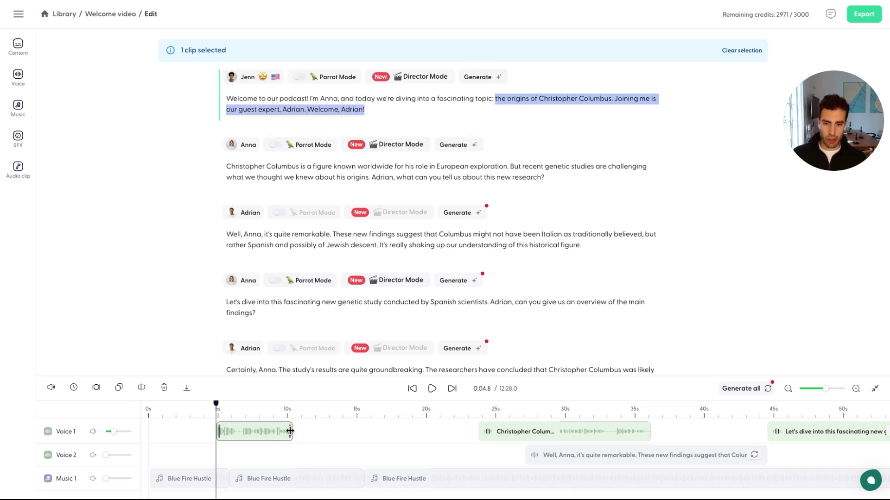
pyautogui.moveTo(293, 431); pyautogui.dragTo(368, 431)
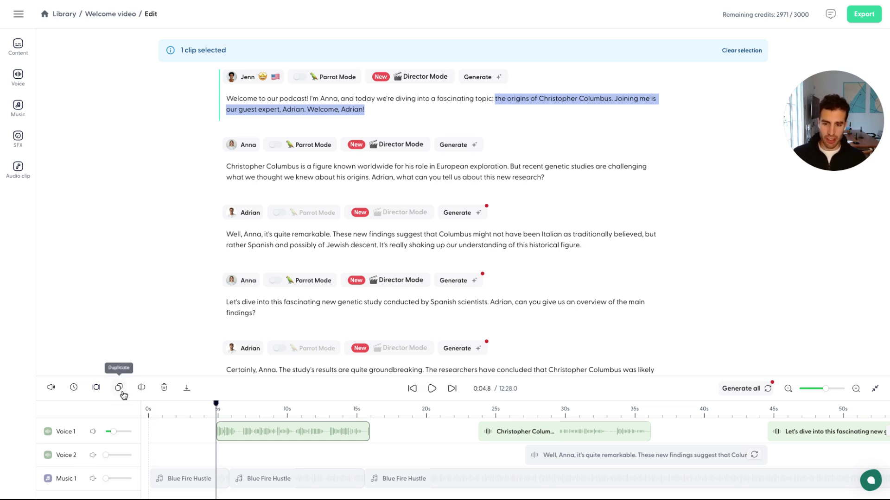
# Turn on the Music 1 track's speaker so the Blue Fire Hustle bed is audible.
pyautogui.click(276, 481)
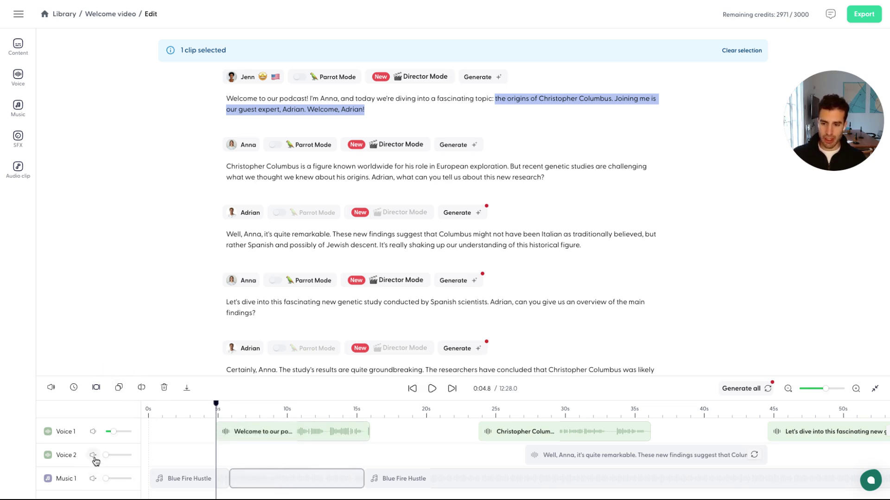
pyautogui.click(93, 479)
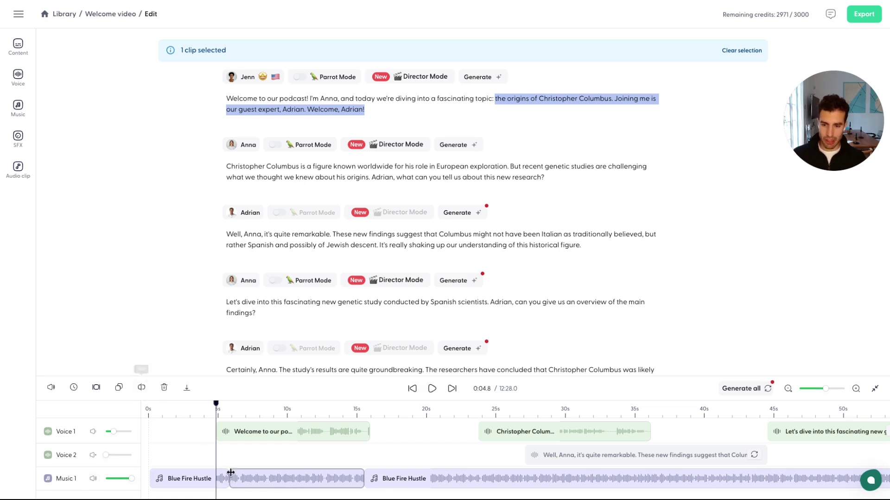
pyautogui.click(271, 457)
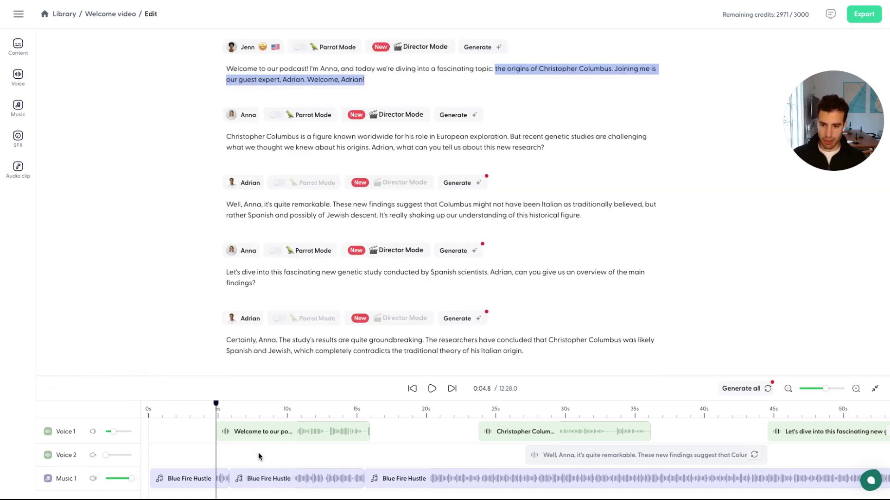
# Duplicate the middle Blue Fire Hustle clip, delete the copy, and zoom the timeline out.
pyautogui.click(266, 479)
pyautogui.click(118, 365)
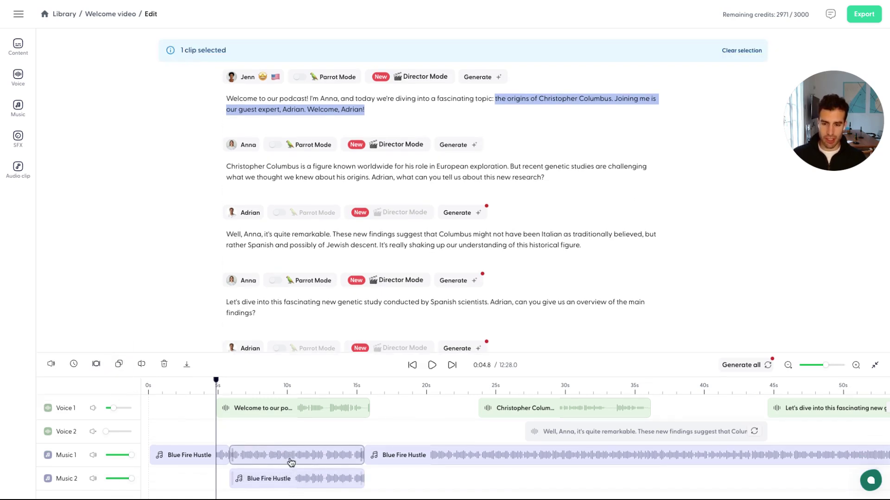
pyautogui.click(277, 481)
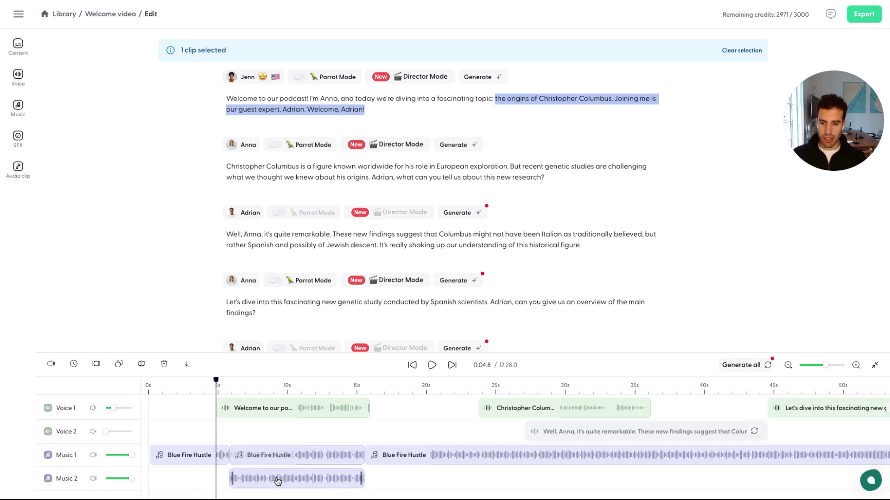
pyautogui.press('Delete')
pyautogui.click(282, 432)
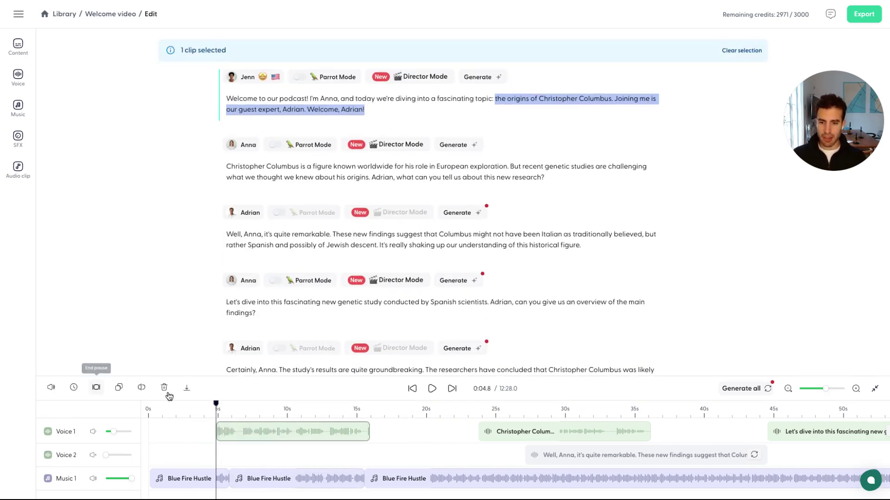
pyautogui.click(788, 390)
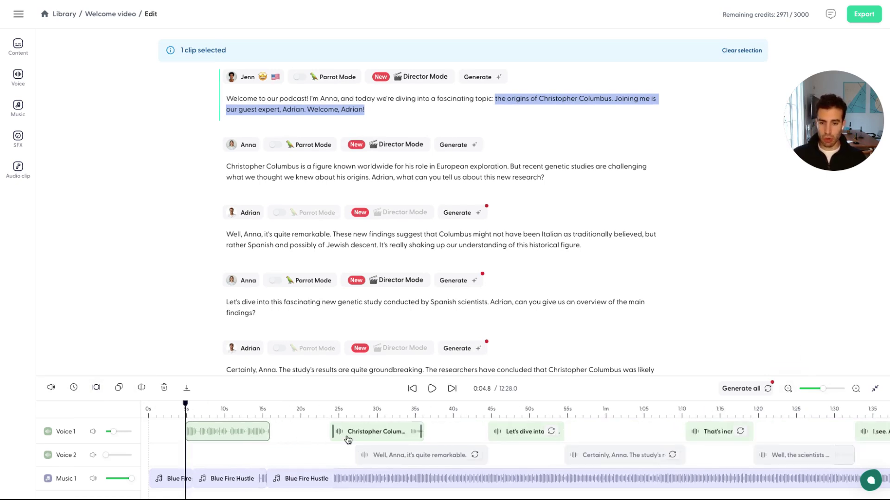
# Marquee-select the first five Voice 1 clips on the timeline.
pyautogui.moveTo(167, 425); pyautogui.dragTo(868, 447)
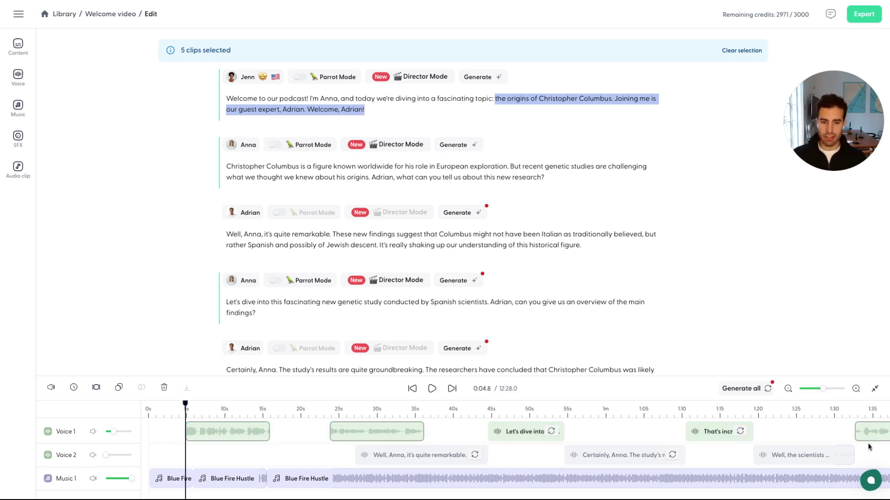
pyautogui.click(805, 440)
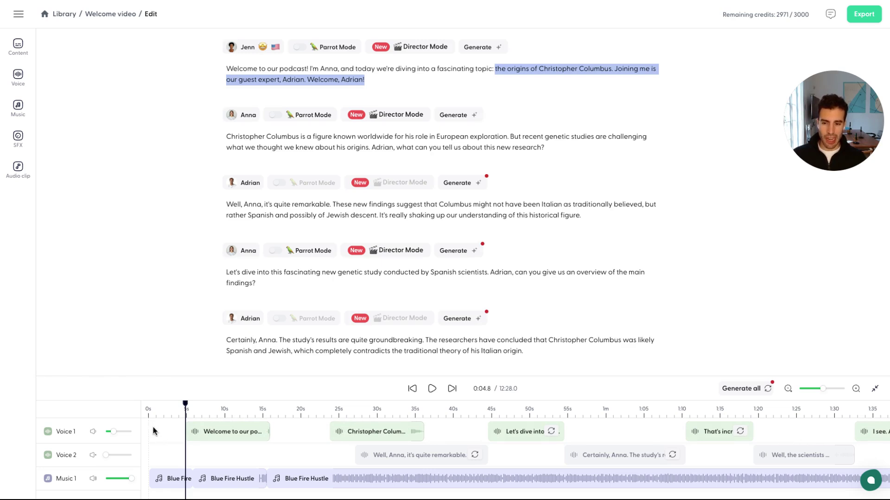
pyautogui.moveTo(154, 431); pyautogui.dragTo(875, 440)
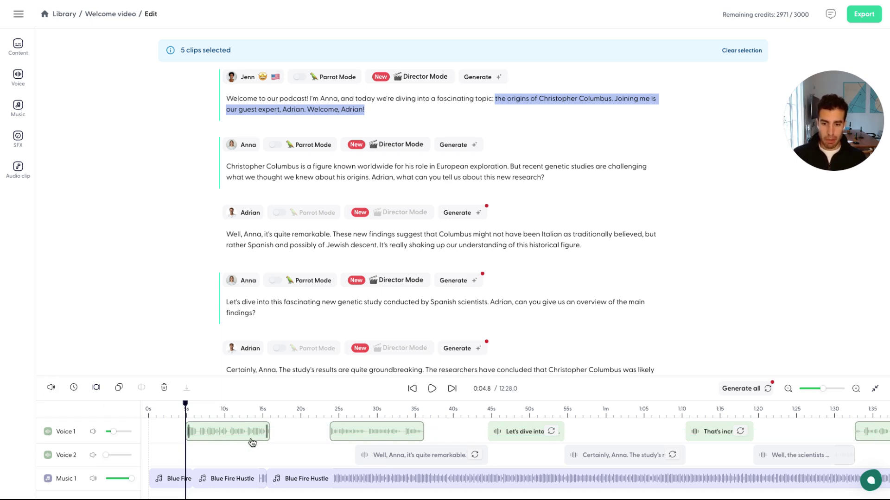
# Lower the selected clips' end pause from 7.8s to 0.8s.
pyautogui.click(96, 389)
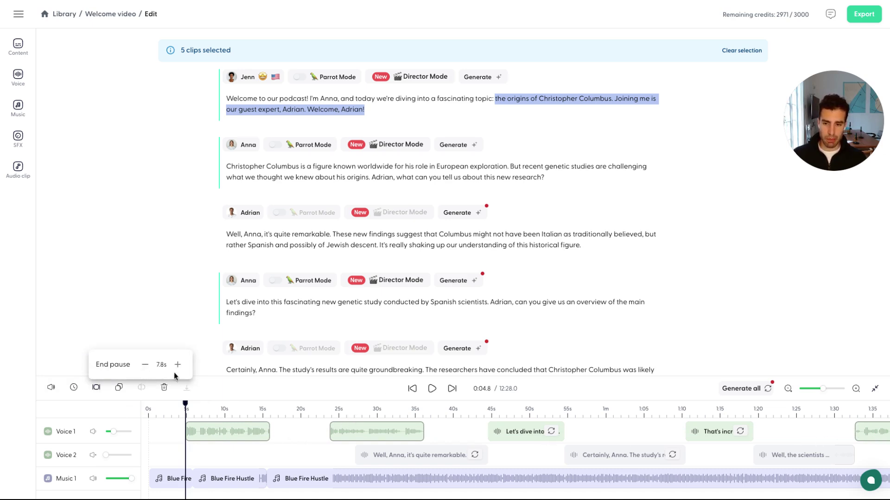
pyautogui.click(145, 365)
pyautogui.click(145, 364)
pyautogui.click(145, 365)
pyautogui.click(145, 364)
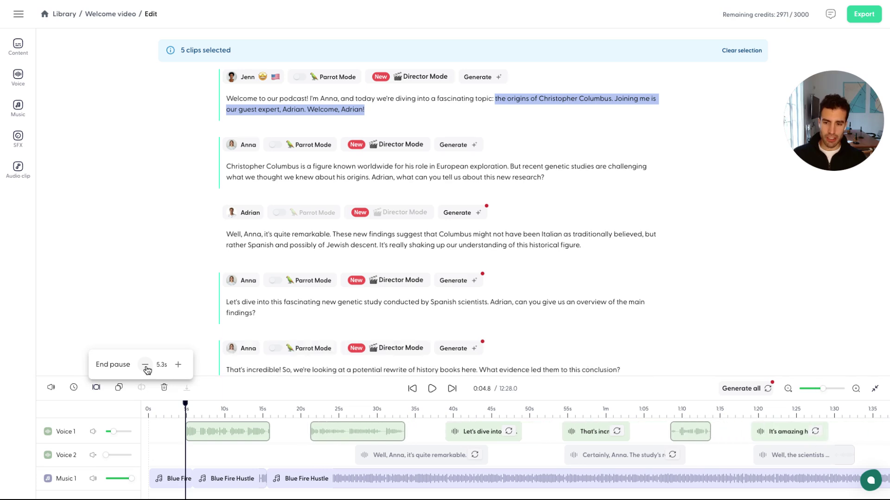
pyautogui.click(145, 364)
pyautogui.click(145, 364)
pyautogui.click(145, 364)
pyautogui.click(145, 365)
pyautogui.click(145, 365)
pyautogui.click(145, 365)
pyautogui.click(145, 364)
pyautogui.click(145, 364)
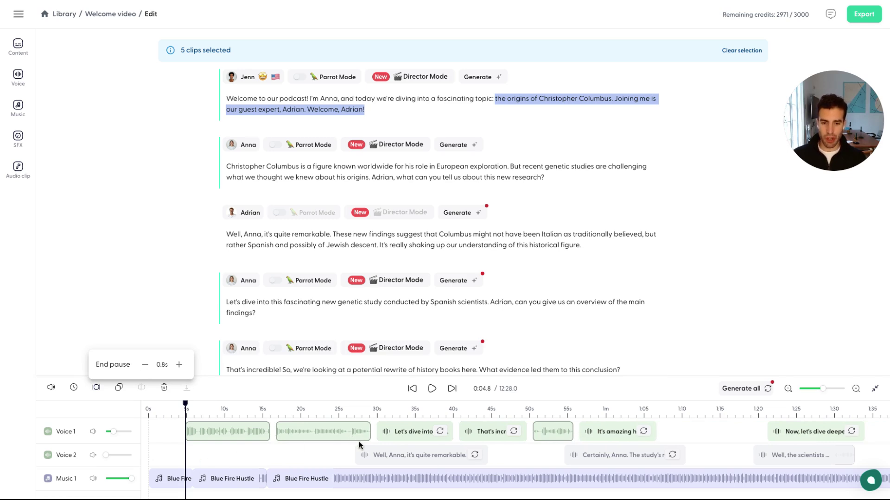
pyautogui.click(307, 457)
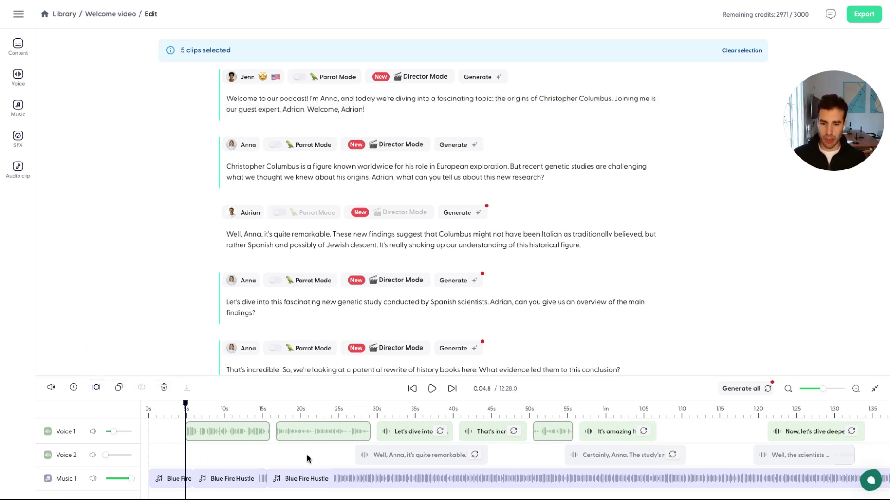
pyautogui.click(225, 434)
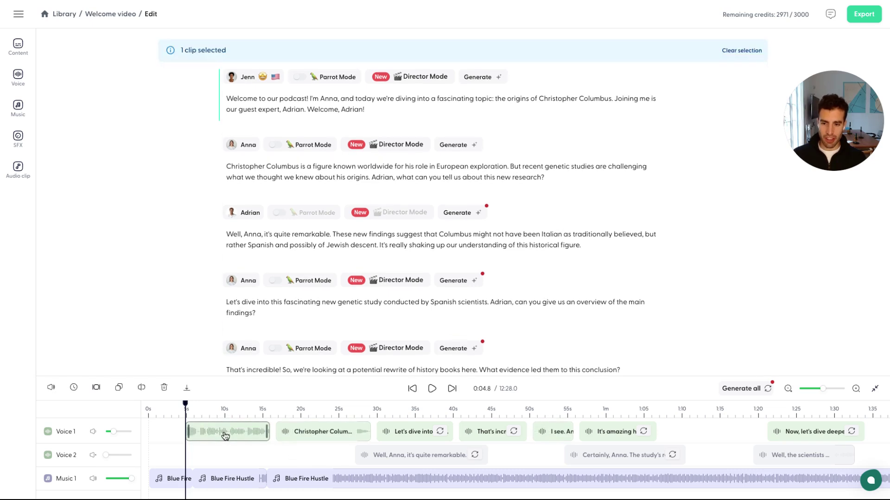